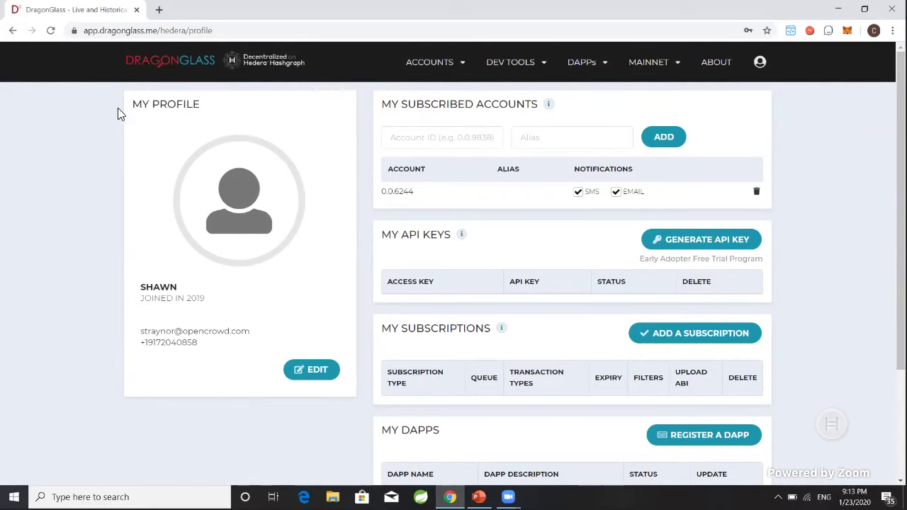
# - Return to the explorer's home page and search its transactions, accounts and contracts for "DevOps"
pyautogui.click(165, 64)
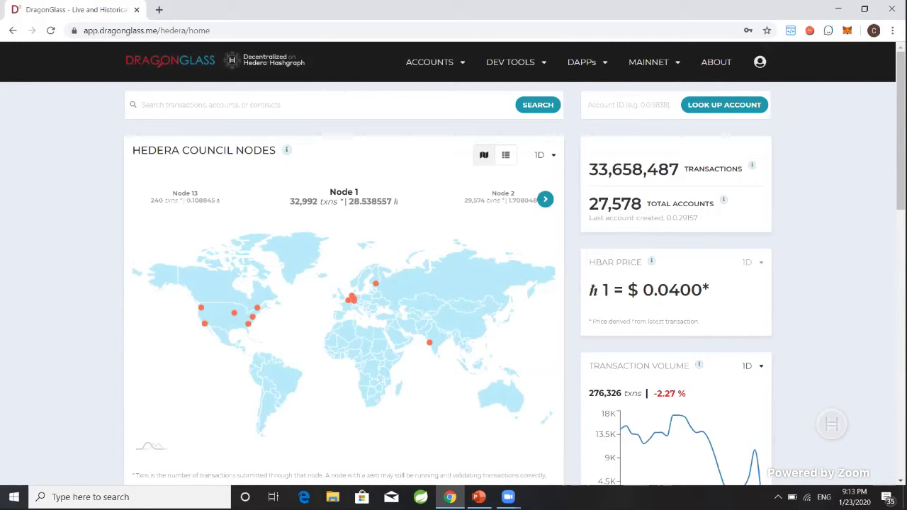
pyautogui.click(461, 111)
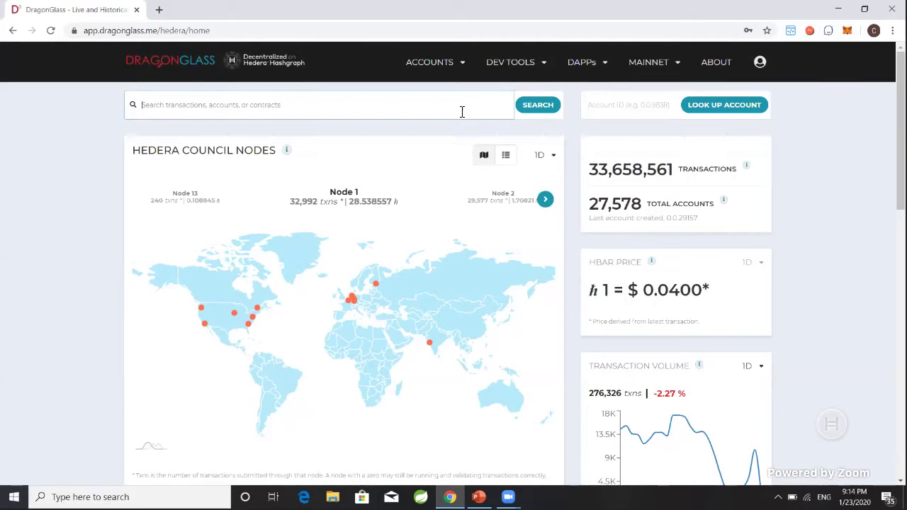
pyautogui.write('Dev')
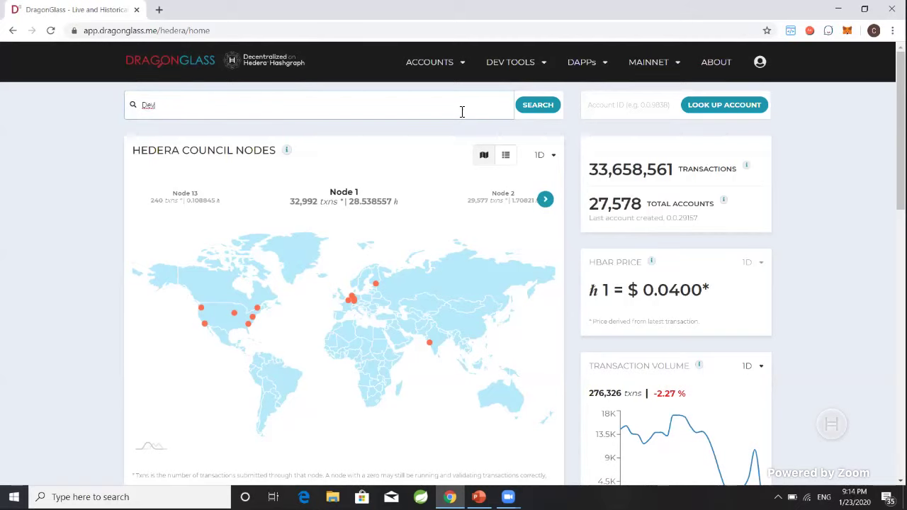
pyautogui.write('Ops')
pyautogui.click(536, 108)
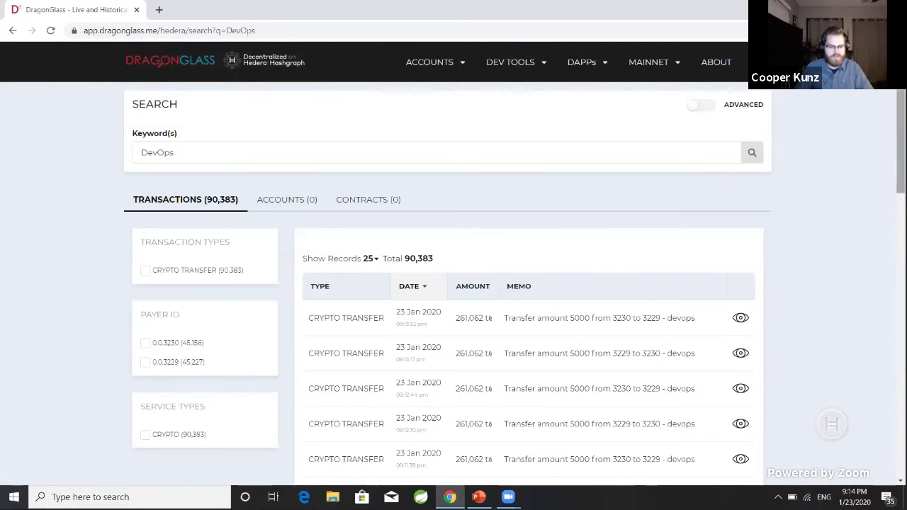
# - Review the DevOps transaction results and turn on the advanced search options
pyautogui.scroll(-1, 454, 283)
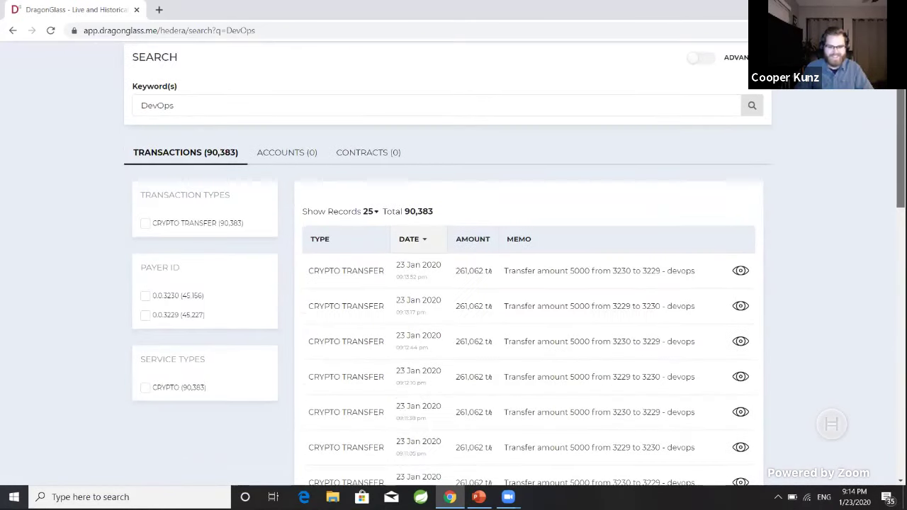
pyautogui.scroll(1, 454, 283)
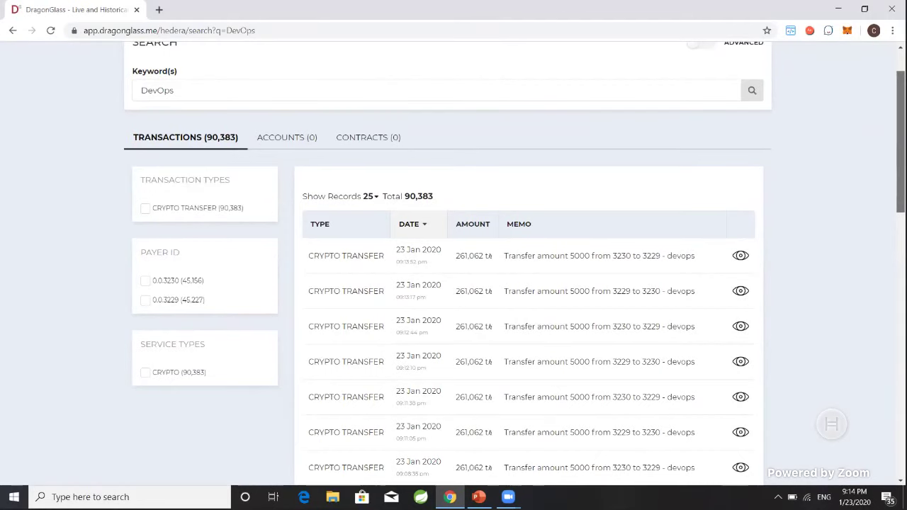
pyautogui.scroll(1, 453, 283)
pyautogui.scroll(-1, 453, 284)
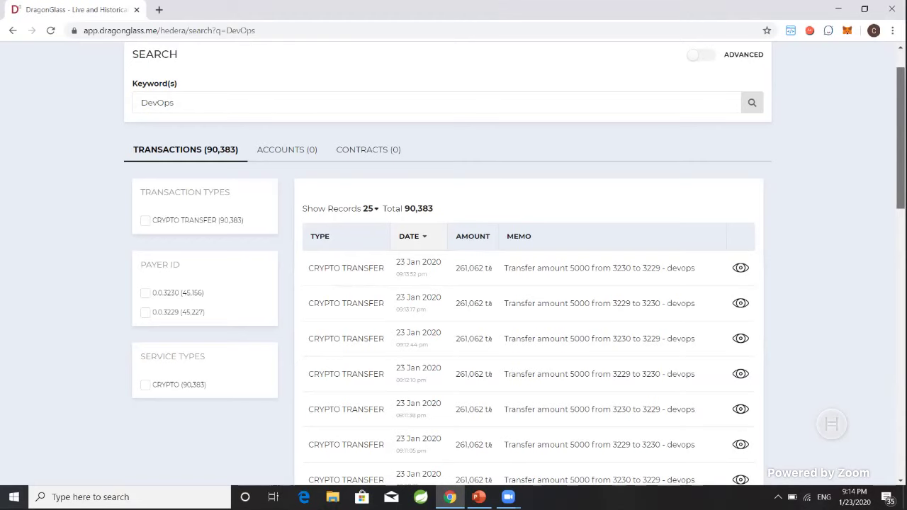
pyautogui.scroll(1, 780, 99)
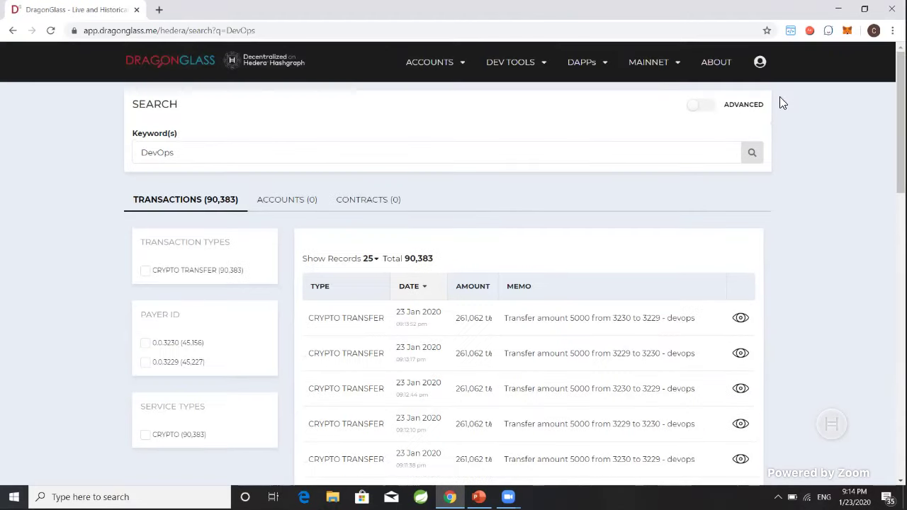
pyautogui.click(703, 104)
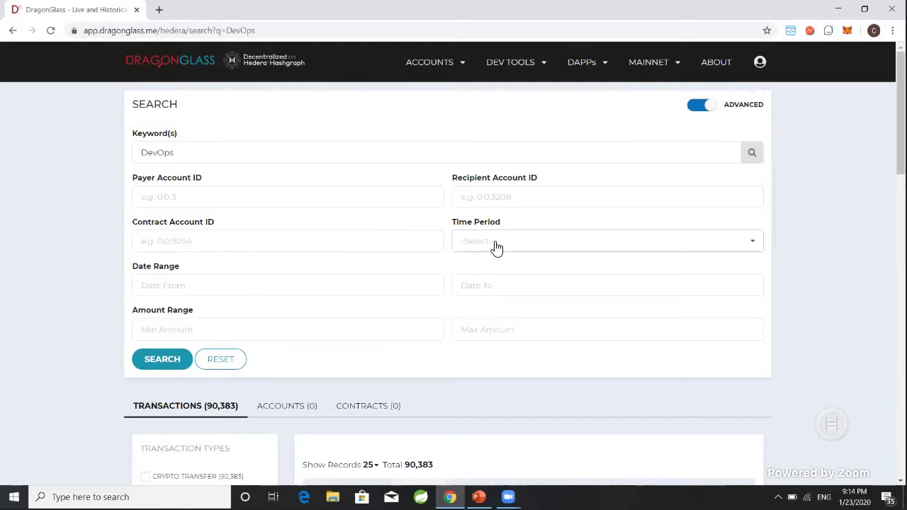
pyautogui.click(365, 240)
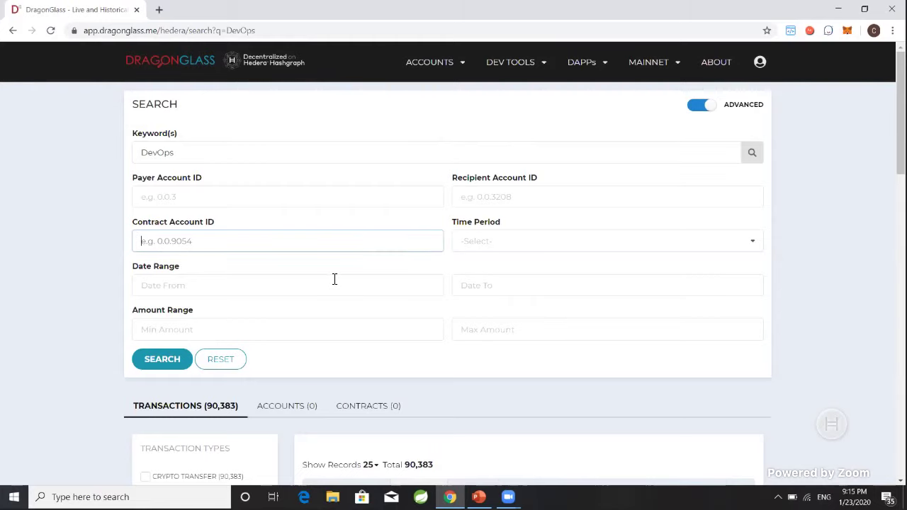
# - Set the search date range from 21 Jan 2020, 12:00 AM to 22 Jan 2020, 12:00 AM
pyautogui.rightClick(224, 289)
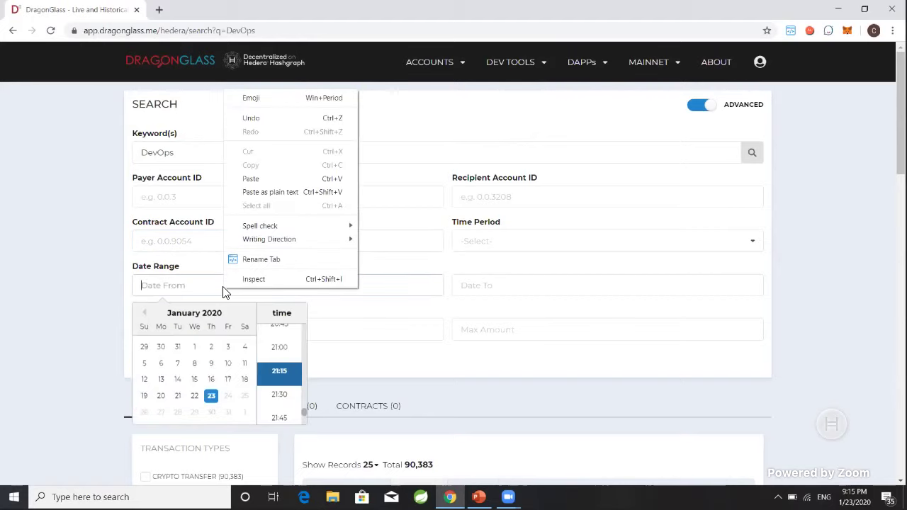
pyautogui.rightClick(179, 397)
pyautogui.click(178, 398)
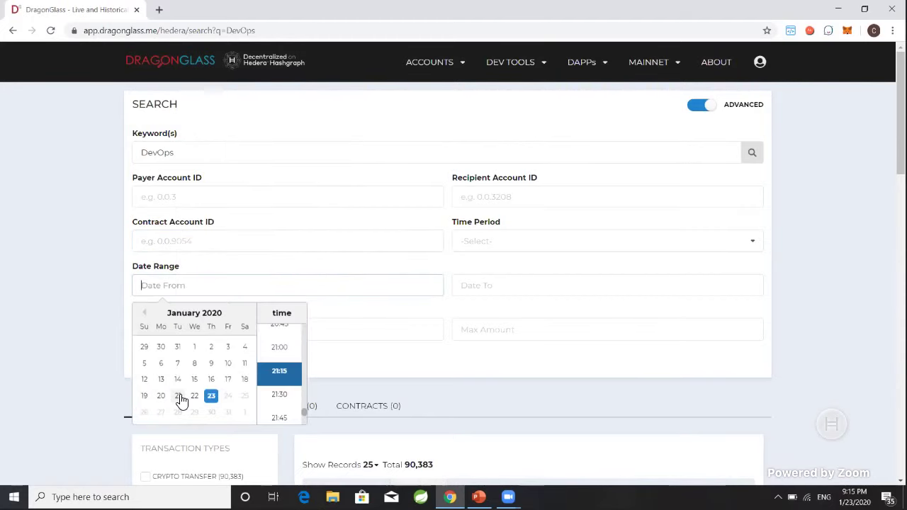
pyautogui.click(177, 397)
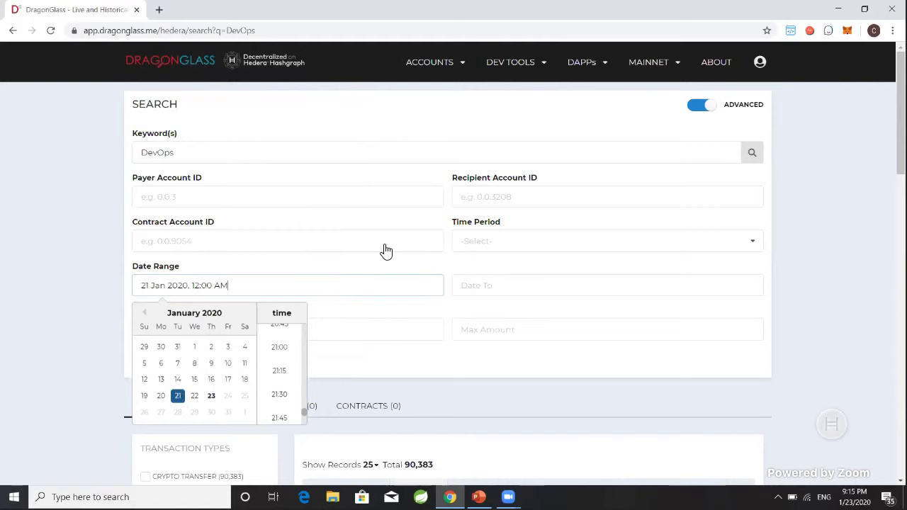
pyautogui.click(499, 282)
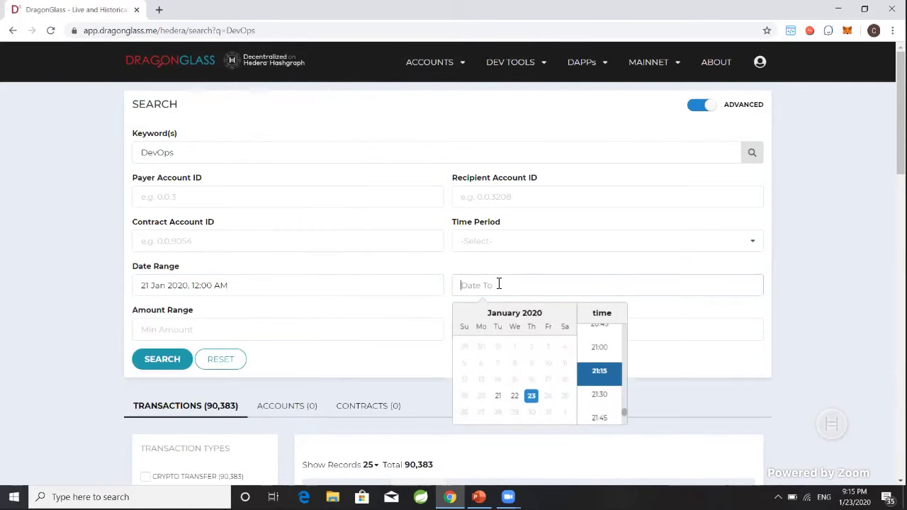
pyautogui.click(516, 398)
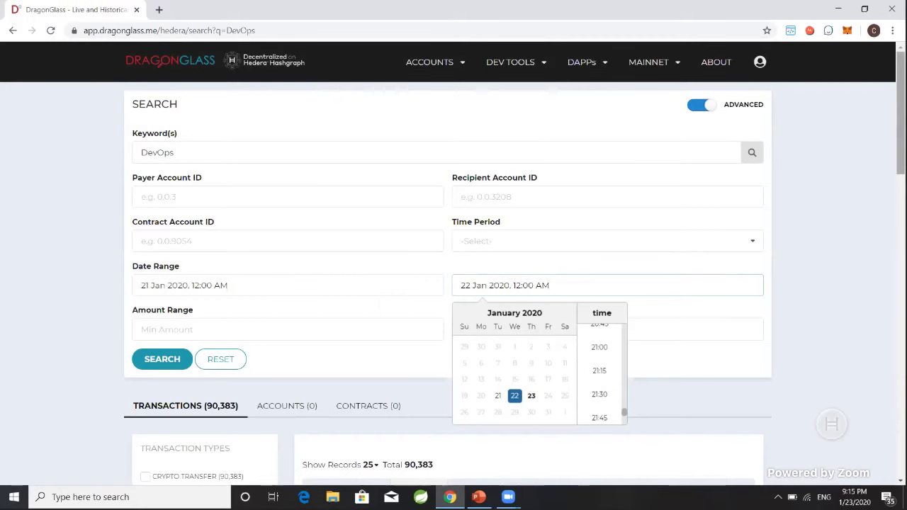
pyautogui.press('Escape')
pyautogui.scroll(-2, 656, 134)
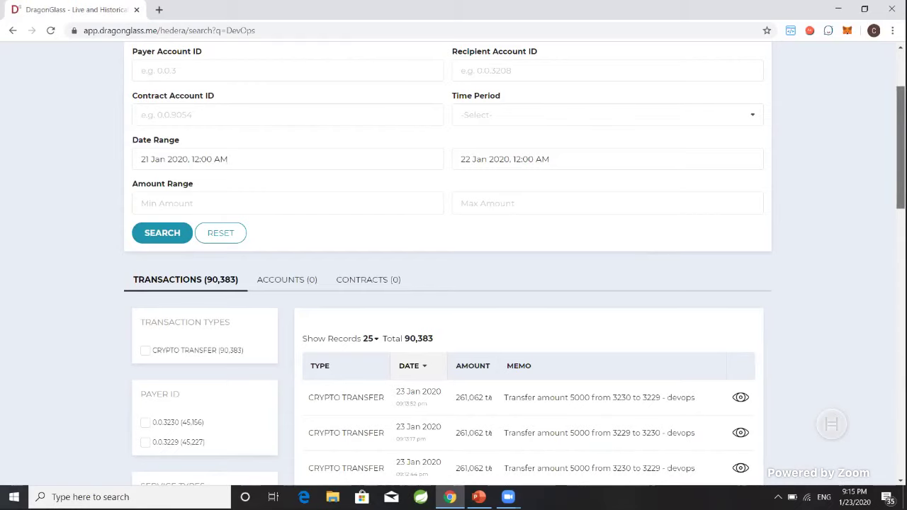
pyautogui.scroll(2, 901, 142)
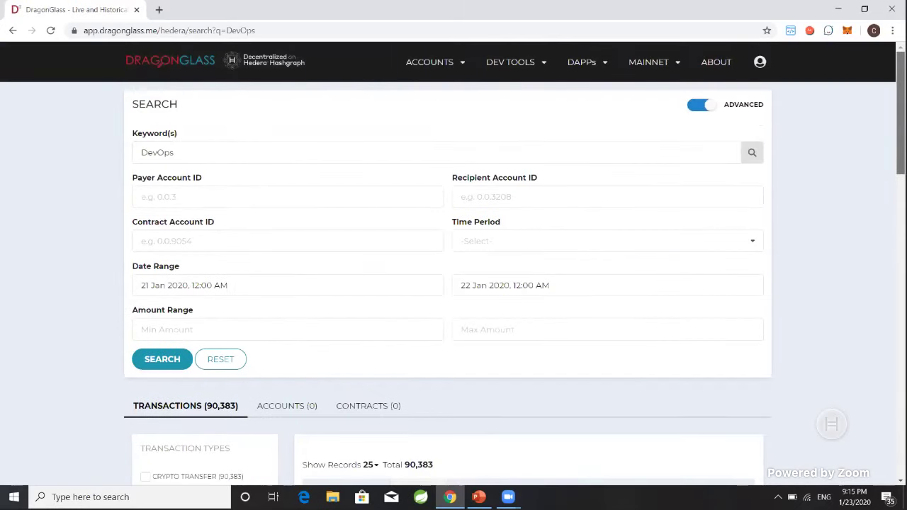
# - Recheck both date range values, try to run the filtered DevOps search, and reset the search form
pyautogui.click(330, 287)
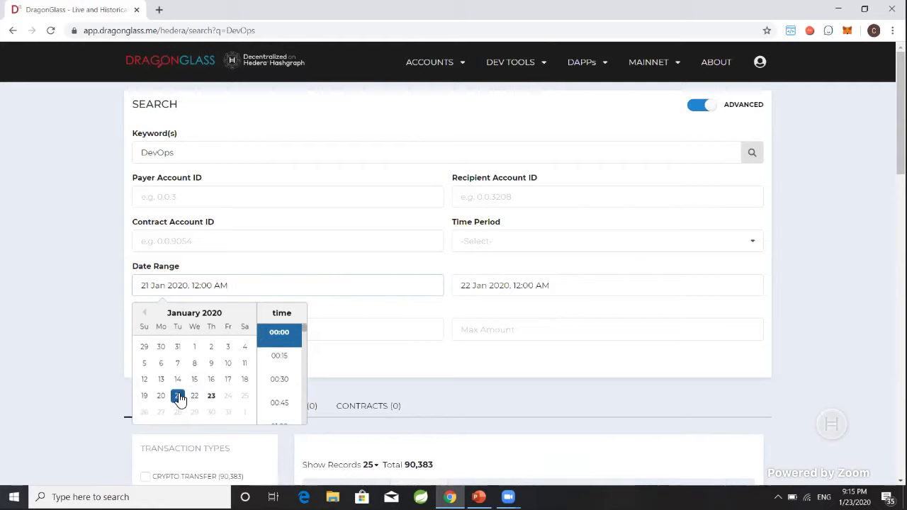
pyautogui.click(522, 284)
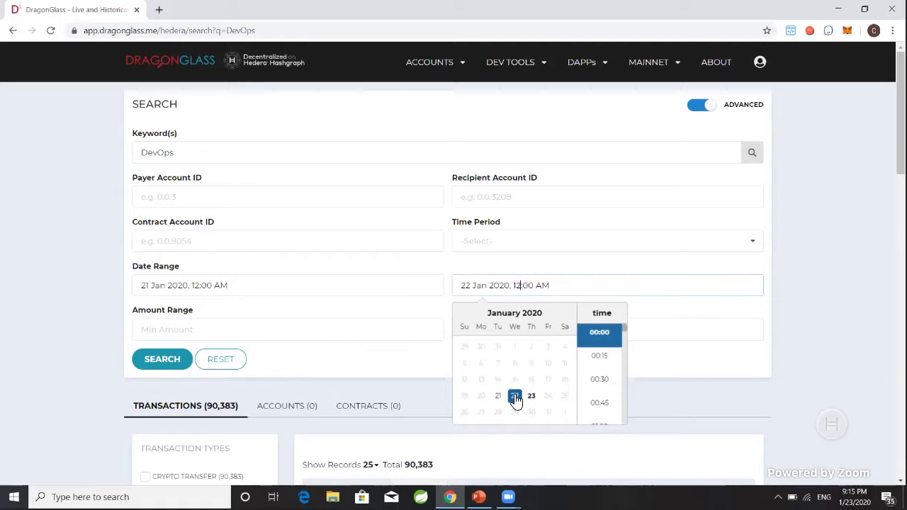
pyautogui.click(162, 359)
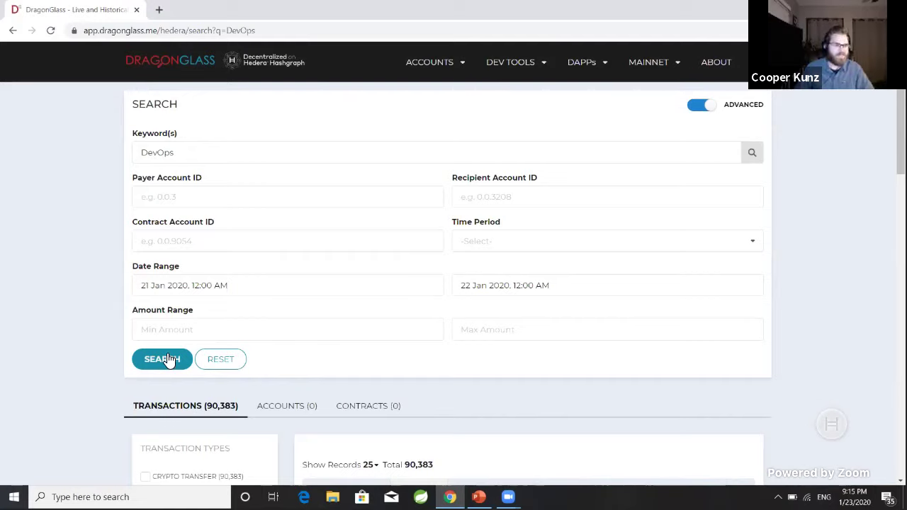
pyautogui.click(220, 361)
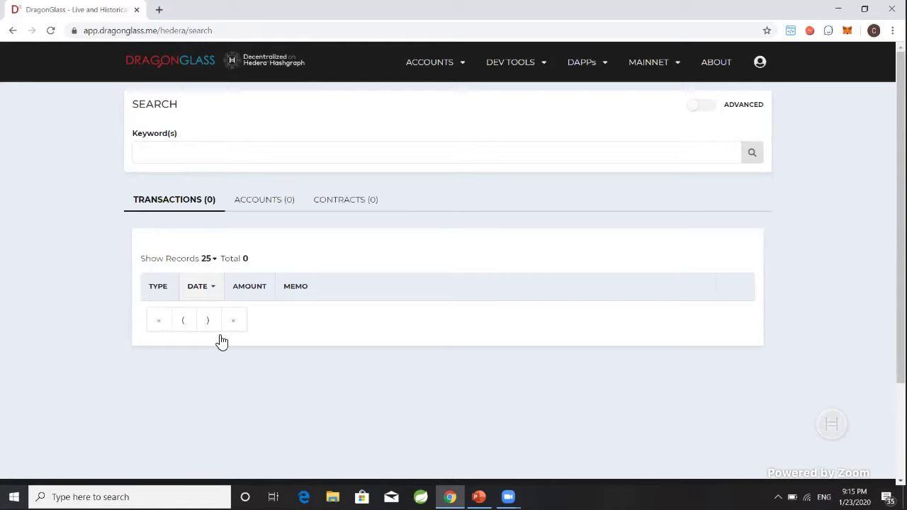
pyautogui.rightClick(376, 163)
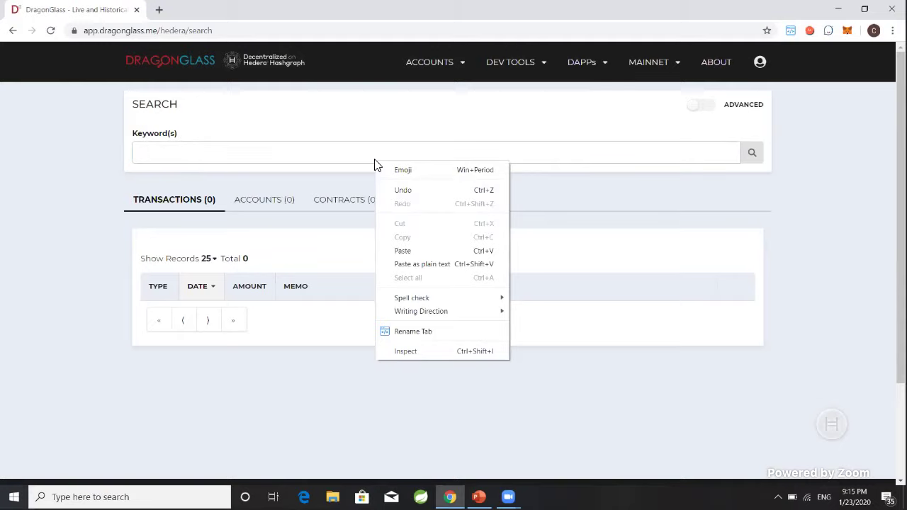
pyautogui.click(376, 163)
pyautogui.write('v')
pyautogui.press('super+period')
pyautogui.write('Ops')
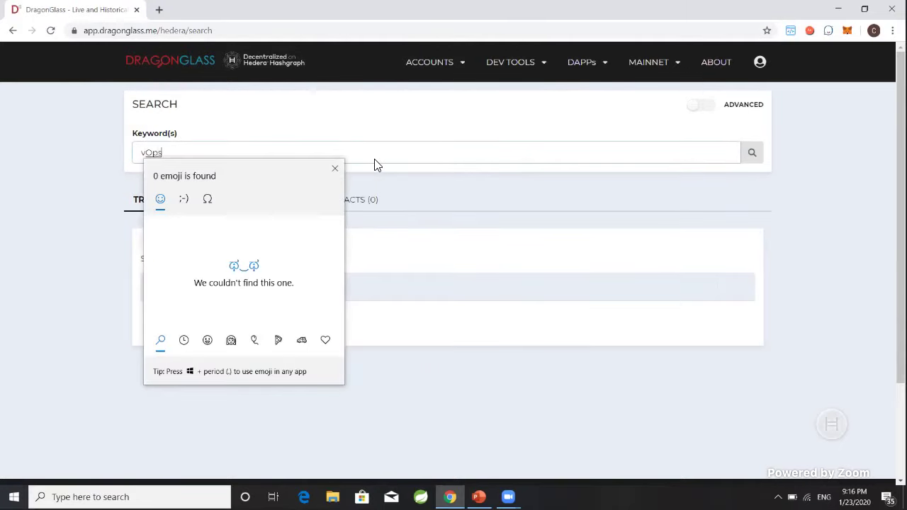
pyautogui.press('Escape')
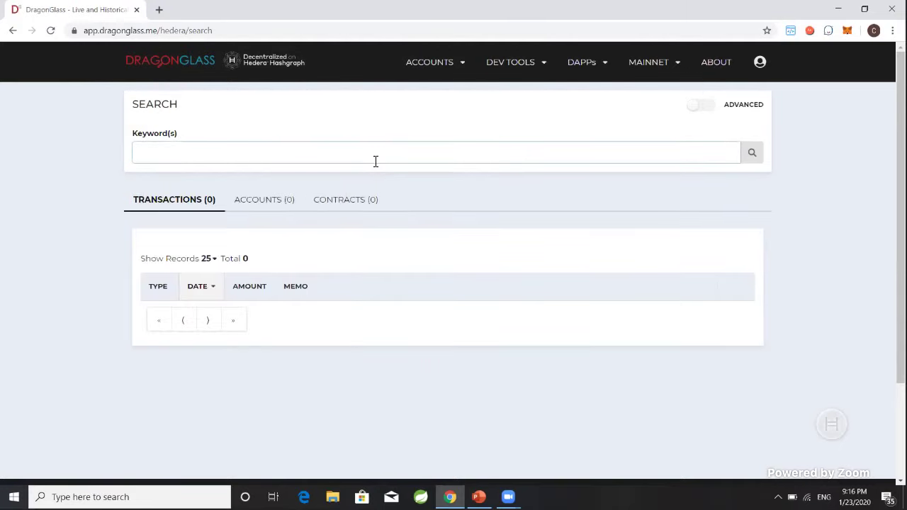
# - Enter "DevOps" as the search keyword and turn on the advanced search options
pyautogui.write('DevOps')
pyautogui.click(700, 107)
pyautogui.click(706, 110)
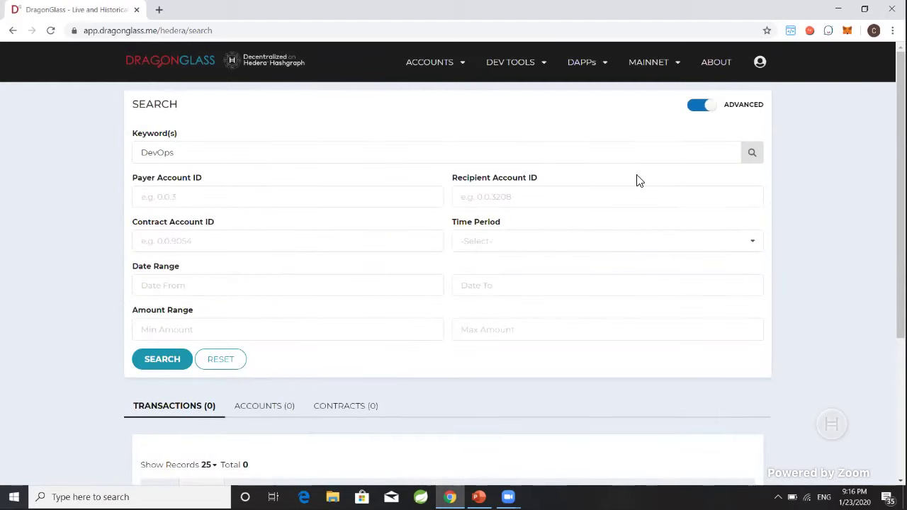
# - Run the DevOps search for the date range 21 Jan 2020, 12:00 AM to 22 Jan 2020, 12:00 AM
pyautogui.click(308, 292)
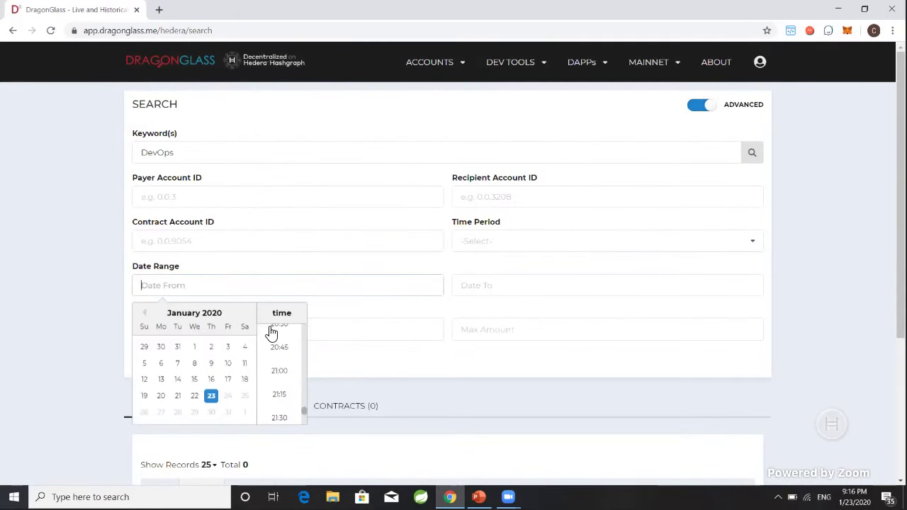
pyautogui.click(178, 395)
pyautogui.click(498, 287)
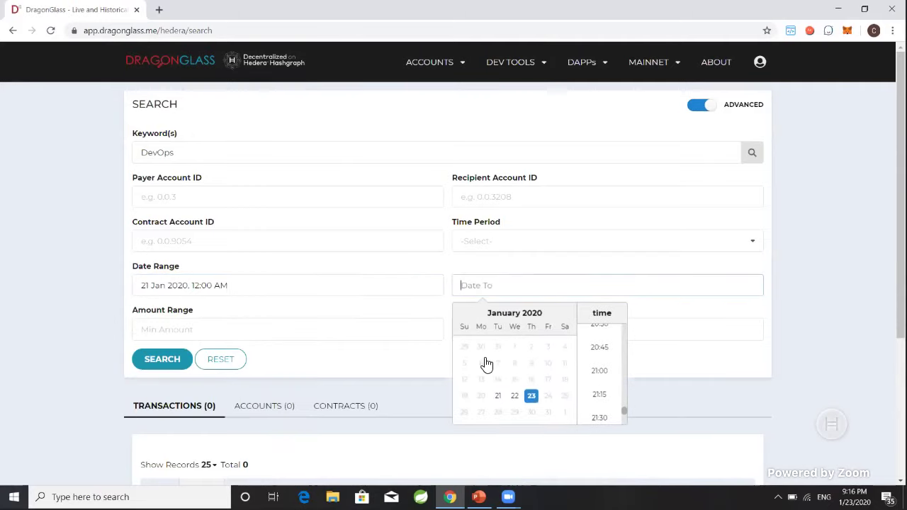
pyautogui.click(515, 398)
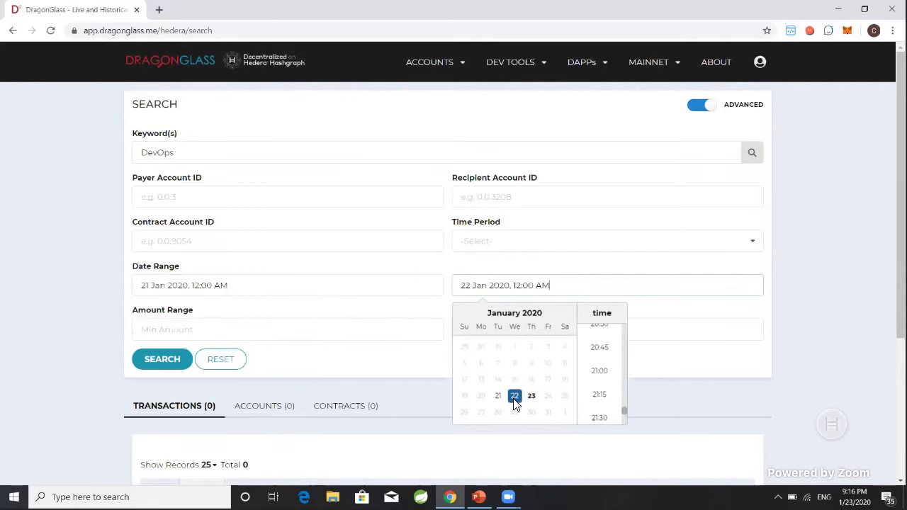
pyautogui.click(177, 366)
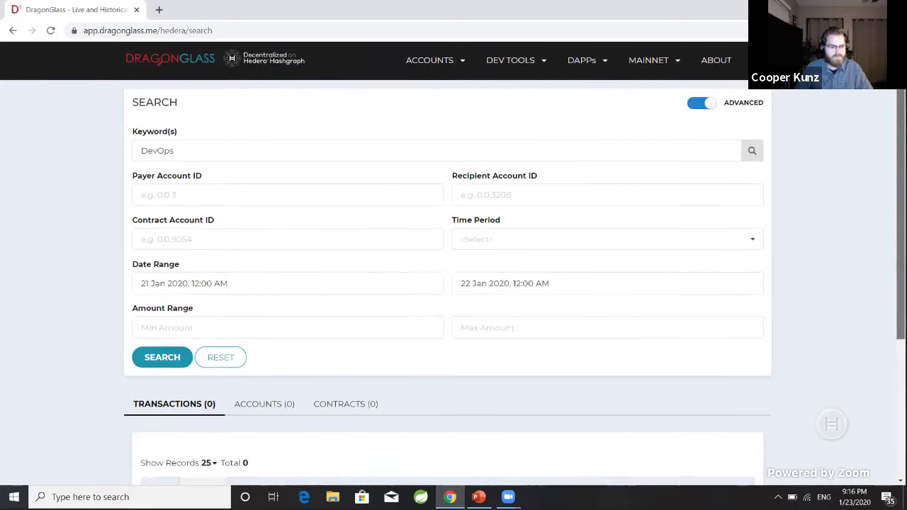
pyautogui.scroll(-2, 900, 234)
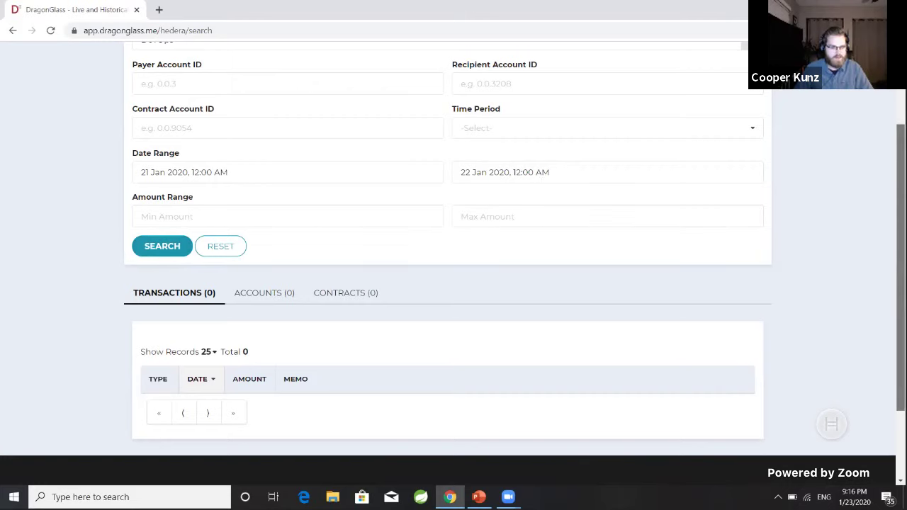
pyautogui.scroll(2, 598, 187)
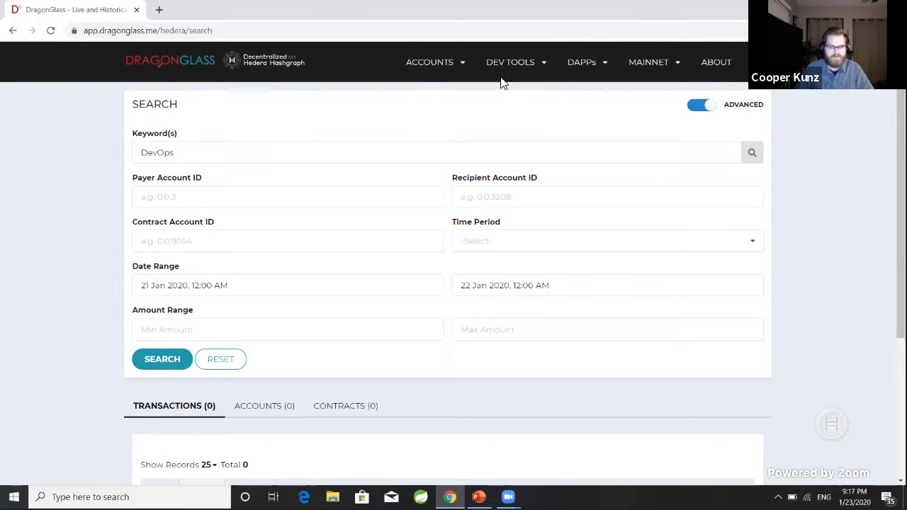
# - Go back to the home page and open the search page with no keyword entered
pyautogui.click(220, 64)
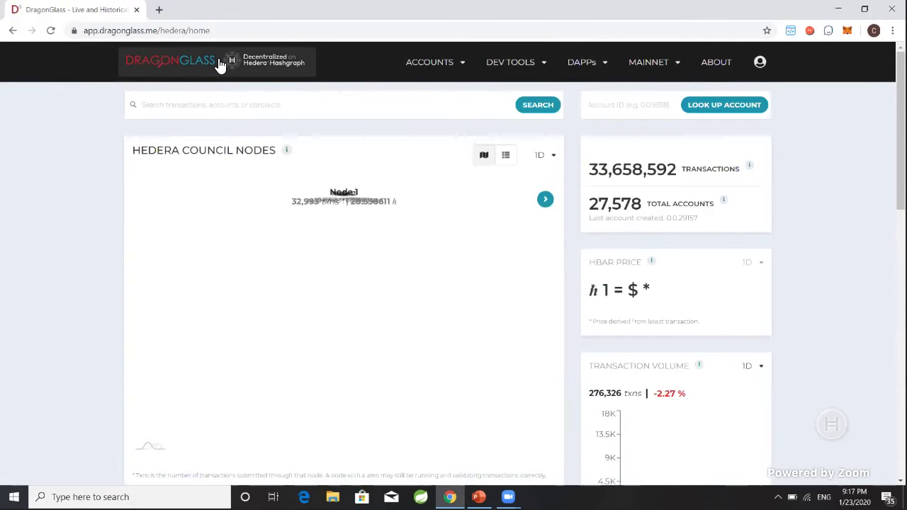
pyautogui.click(234, 111)
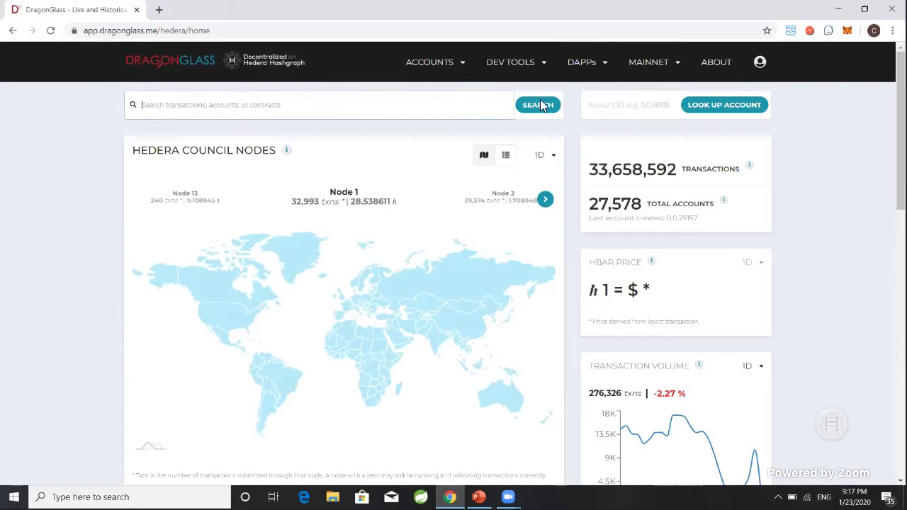
pyautogui.click(539, 105)
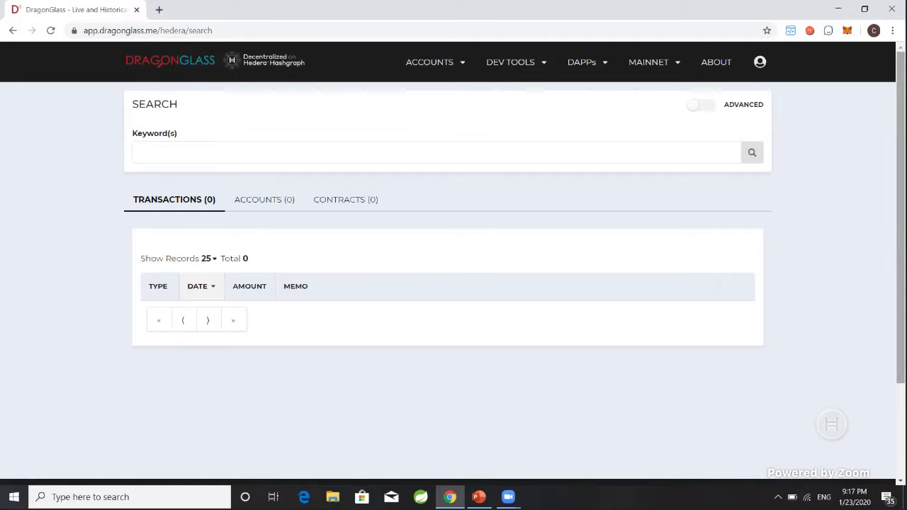
pyautogui.rightClick(900, 86)
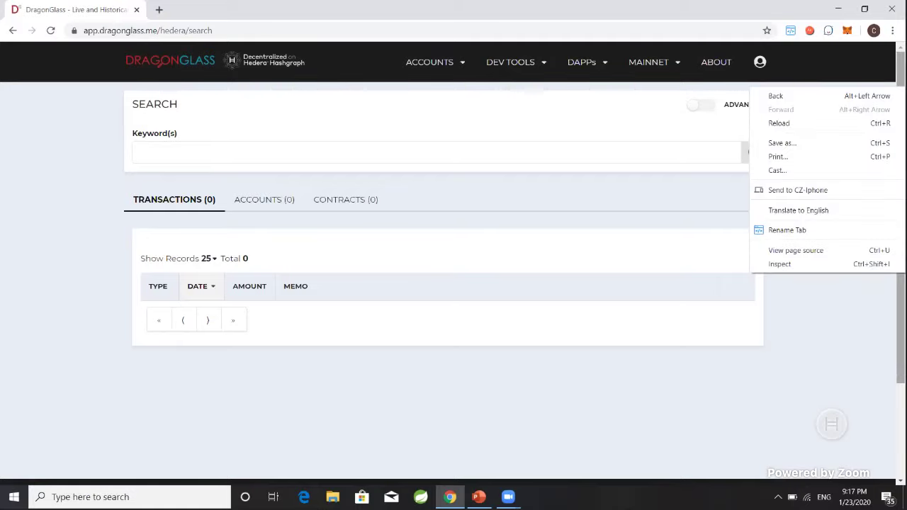
# - Dismiss the page's context menu and reload the empty search page from its current address
pyautogui.press('Escape')
pyautogui.scroll(-1, 453, 266)
pyautogui.scroll(1, 454, 266)
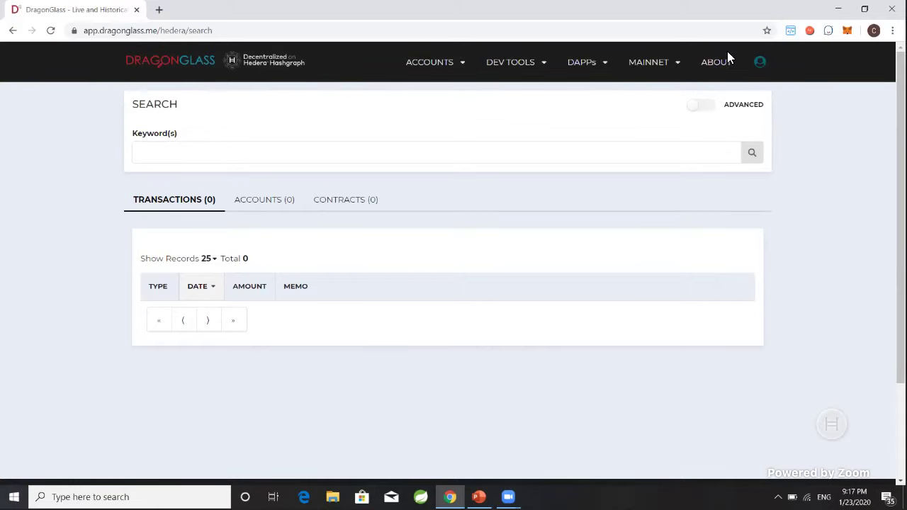
pyautogui.click(747, 36)
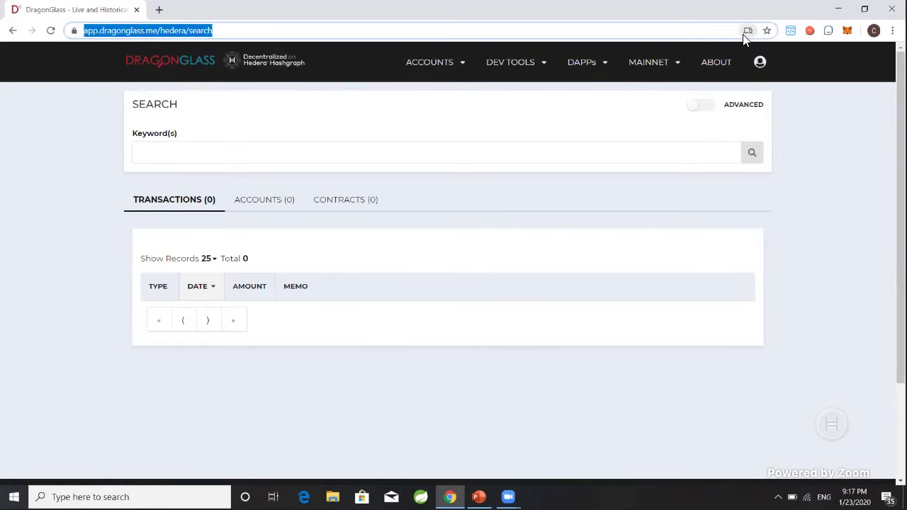
pyautogui.press('Return')
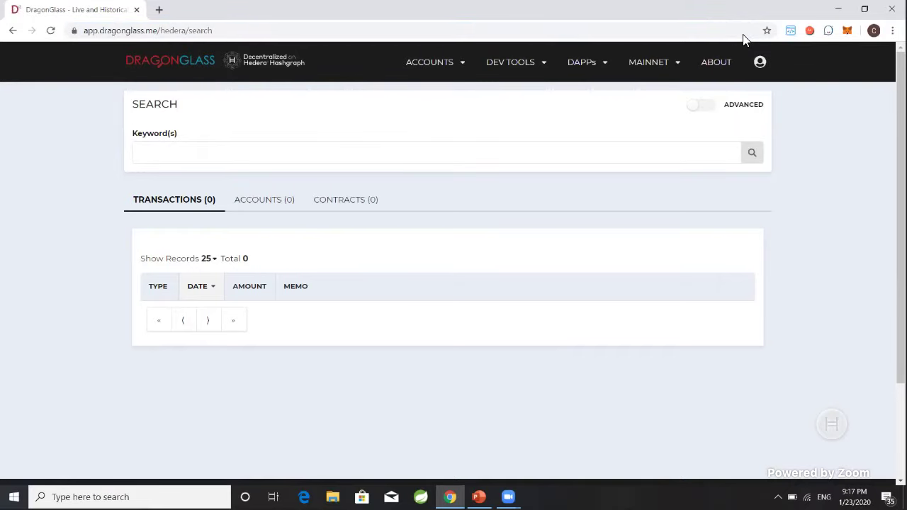
# - Shorten the page address to app.dragonglass.me and load the home page
pyautogui.moveTo(162, 33); pyautogui.dragTo(238, 36)
pyautogui.press('BackSpace')
pyautogui.press('BackSpace')
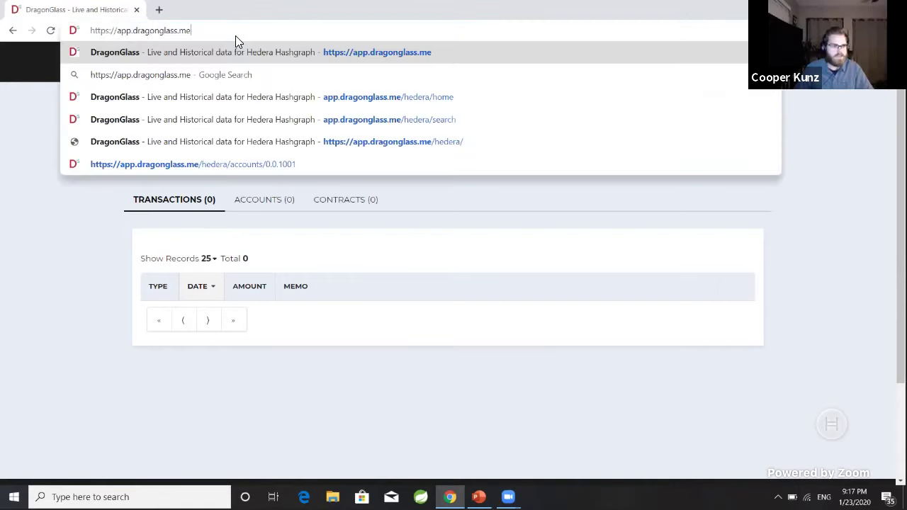
pyautogui.press('Return')
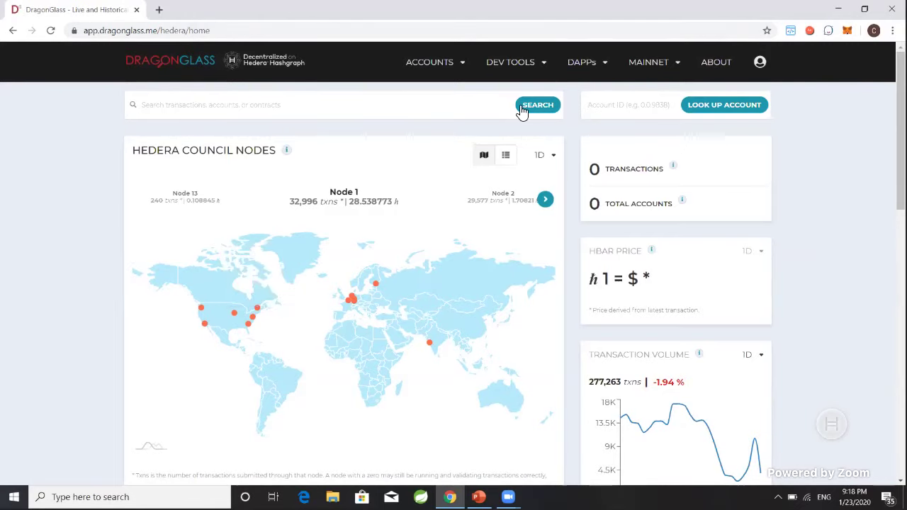
# - Reload the home page from its current address to refresh the network statistics
pyautogui.click(220, 27)
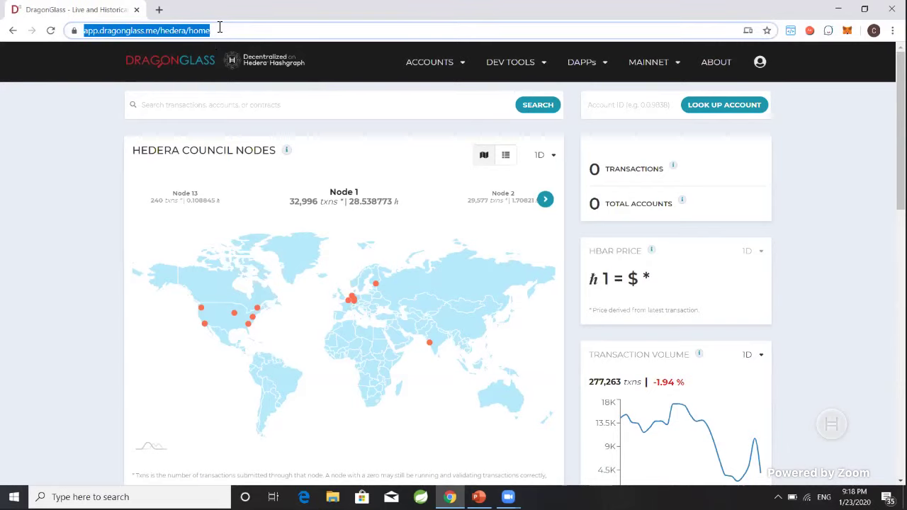
pyautogui.press('Return')
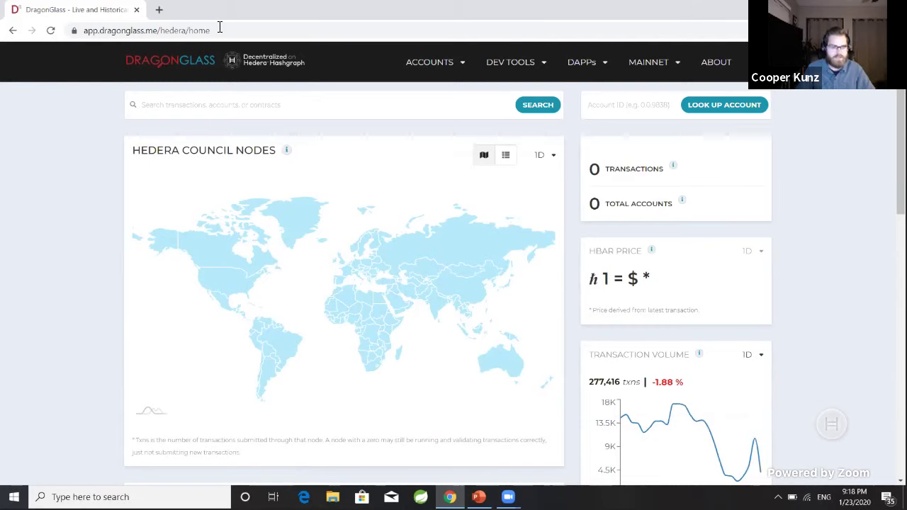
pyautogui.click(218, 32)
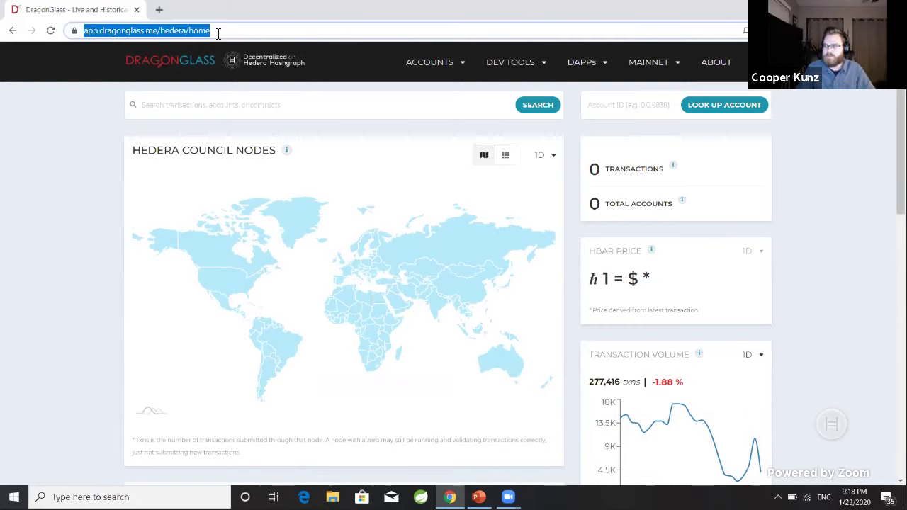
pyautogui.click(219, 33)
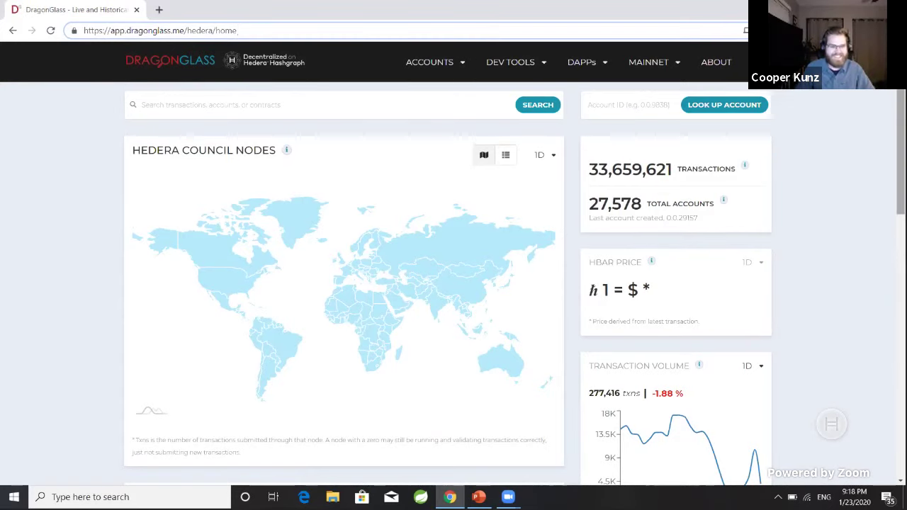
# - Look over the home page down to the featured DApps and run a search with no keyword entered
pyautogui.scroll(-2, 628, 115)
pyautogui.scroll(-4, 454, 284)
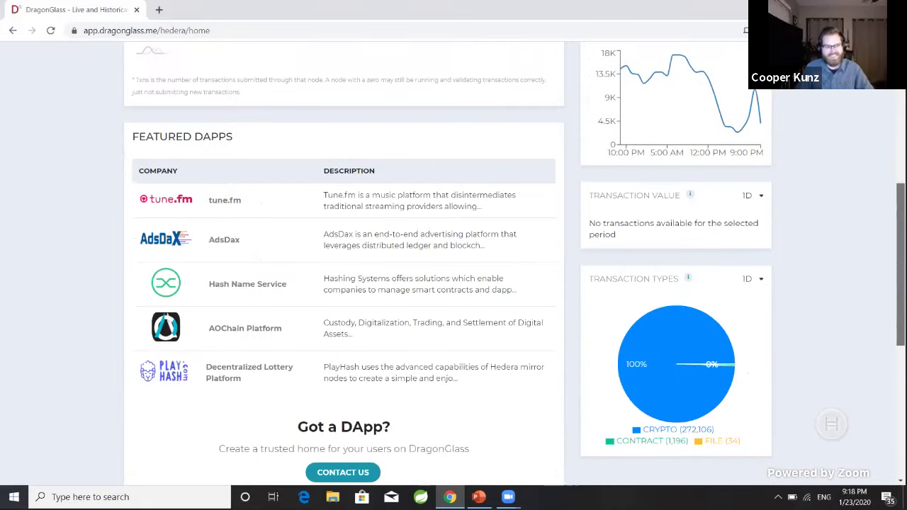
pyautogui.scroll(3, 453, 283)
pyautogui.scroll(2, 538, 97)
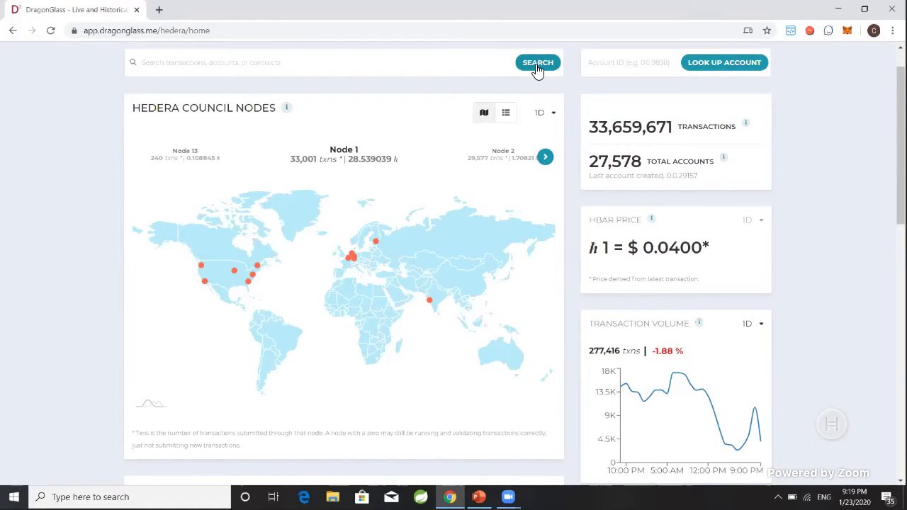
pyautogui.click(537, 66)
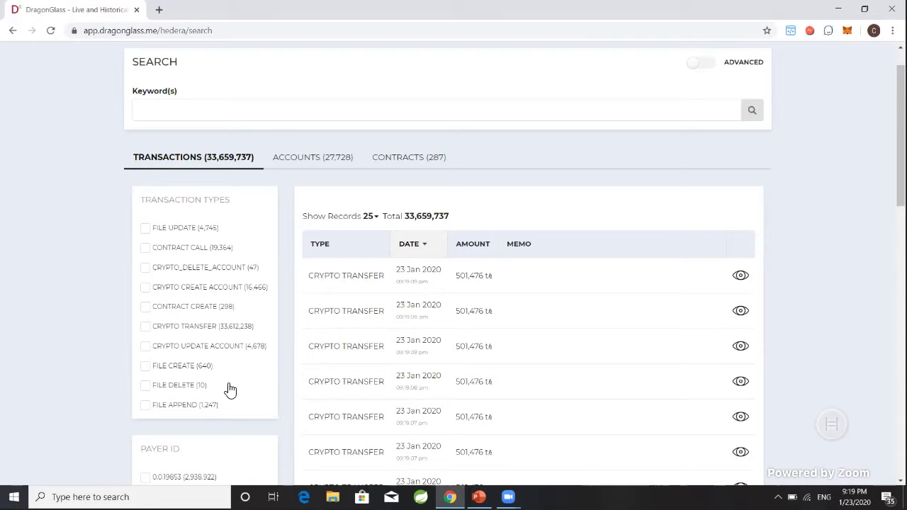
# - Filter the transactions by the CRYPTO_DELETE_ACCOUNT type and look through the matching records
pyautogui.click(146, 269)
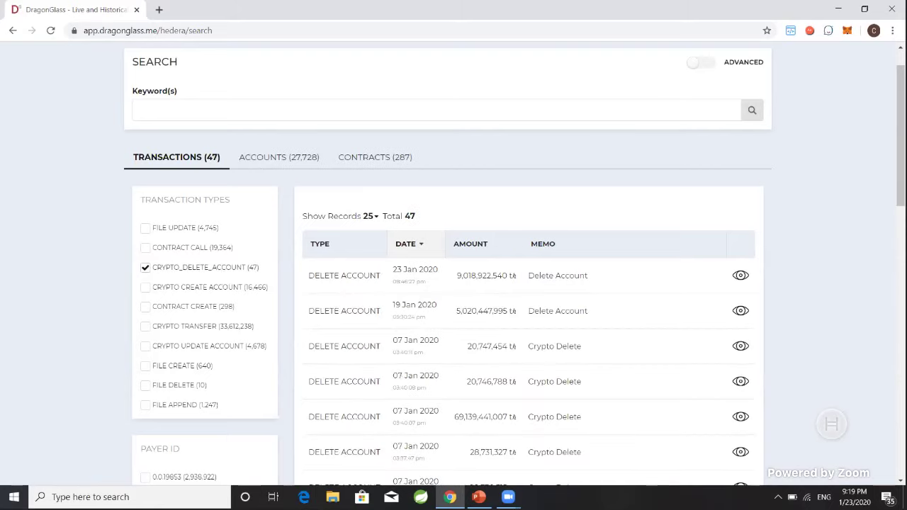
pyautogui.scroll(-2, 454, 270)
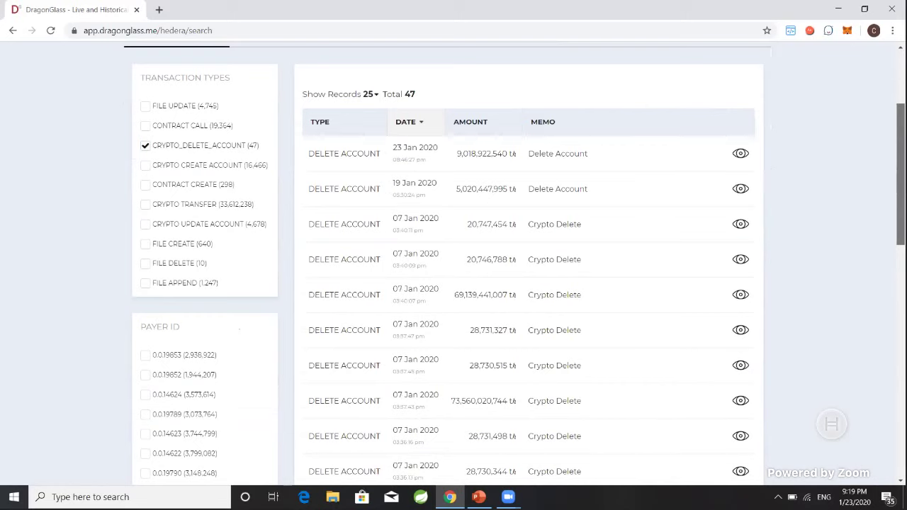
pyautogui.scroll(-2, 494, 188)
pyautogui.scroll(1, 494, 188)
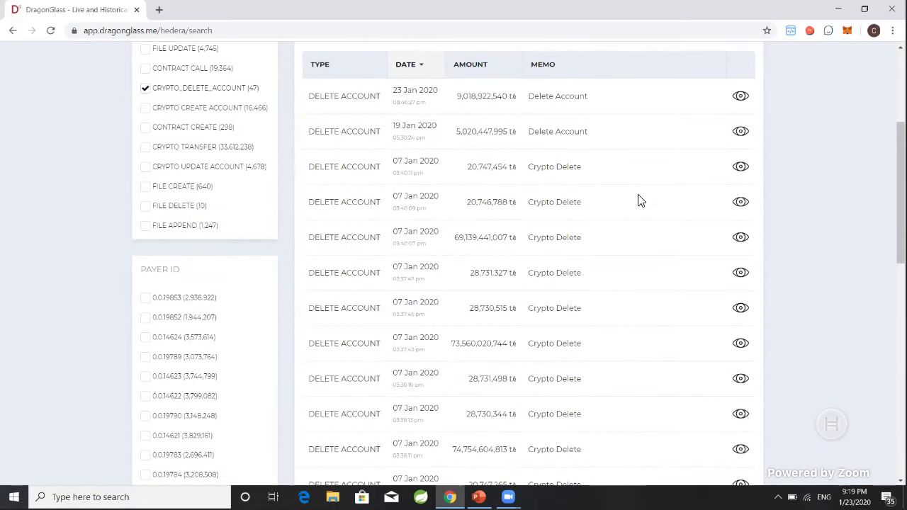
pyautogui.moveTo(902, 192); pyautogui.dragTo(901, 283)
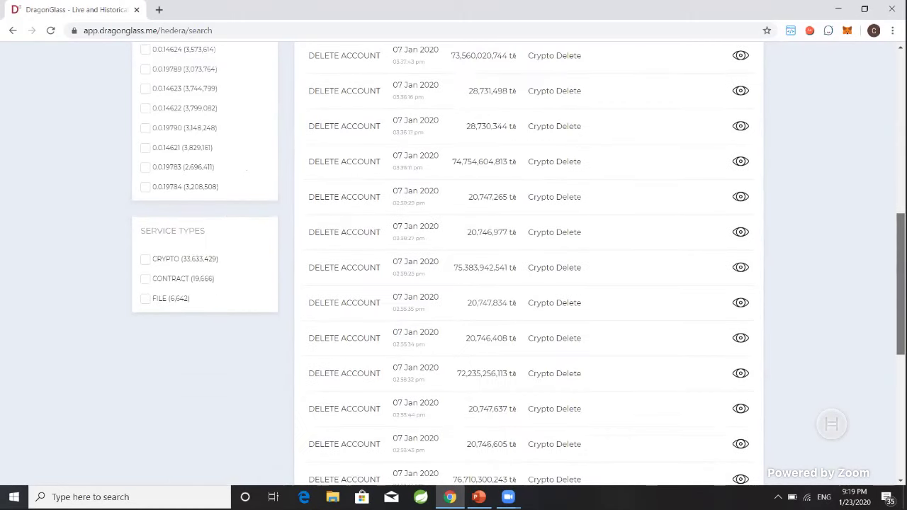
pyautogui.scroll(-2, 519, 267)
pyautogui.scroll(6, 519, 267)
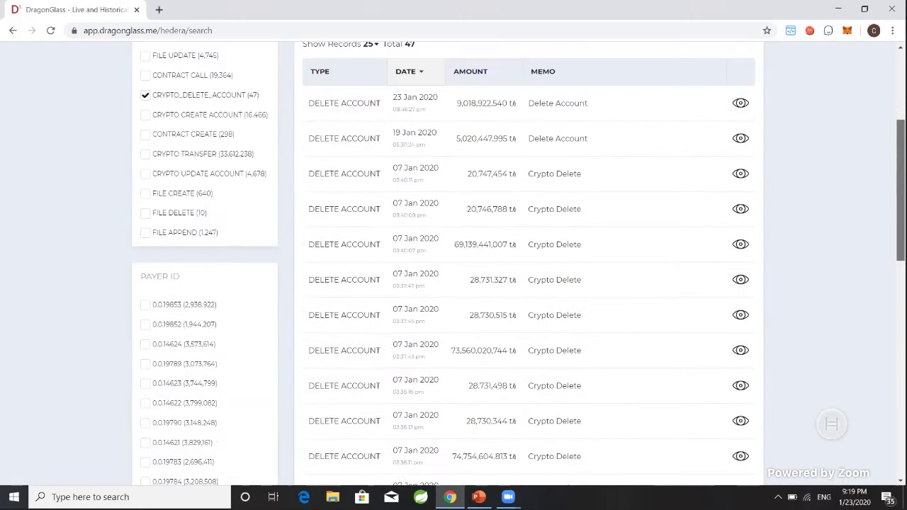
pyautogui.scroll(3, 515, 268)
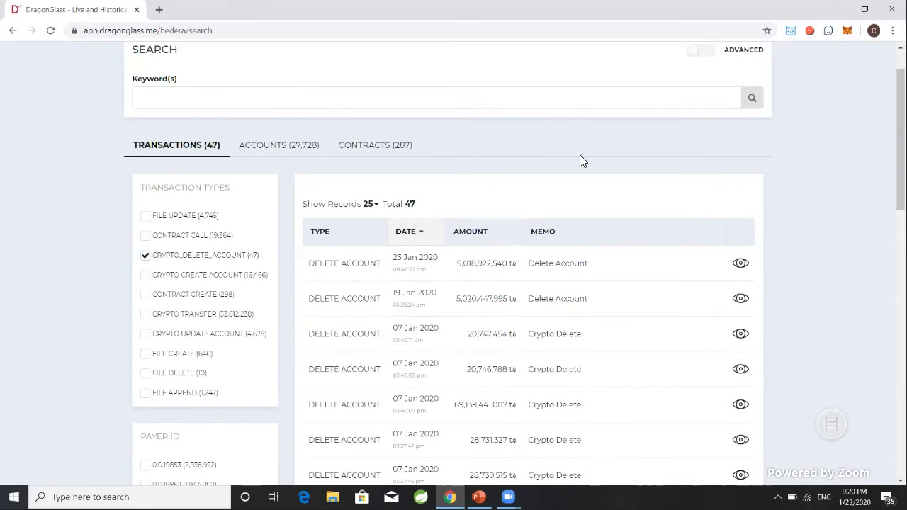
# - Clear the CRYPTO_DELETE_ACCOUNT filter, turn on the advanced search options, and place the cursor in the keyword field
pyautogui.scroll(1, 767, 92)
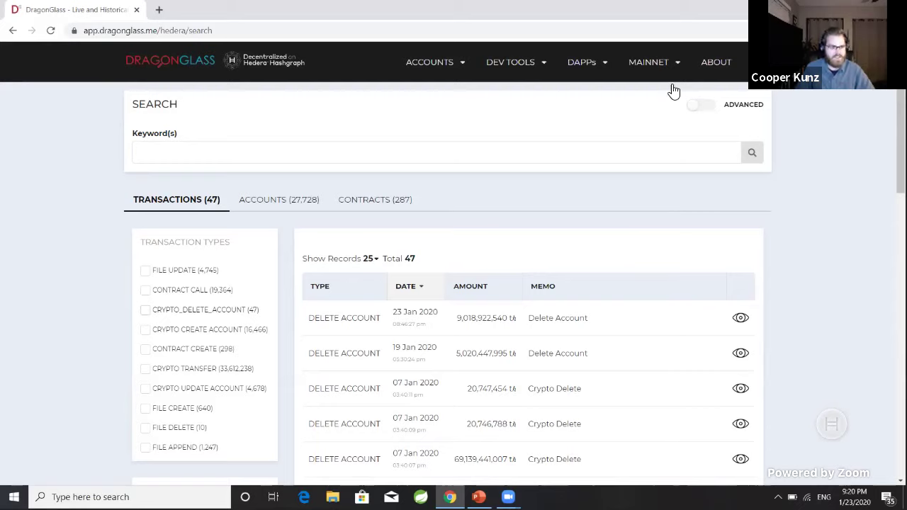
pyautogui.click(712, 106)
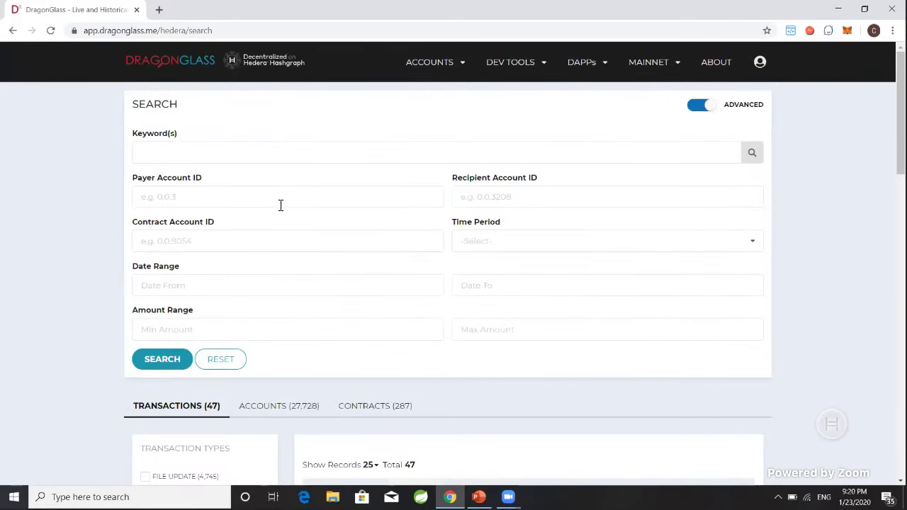
pyautogui.click(270, 157)
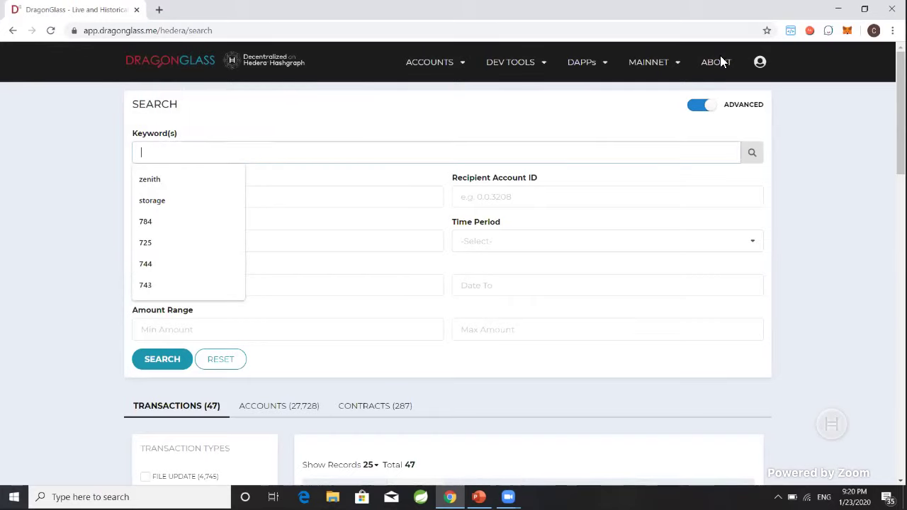
# - Open the Hedera Data API page from the developer tools
pyautogui.rightClick(699, 105)
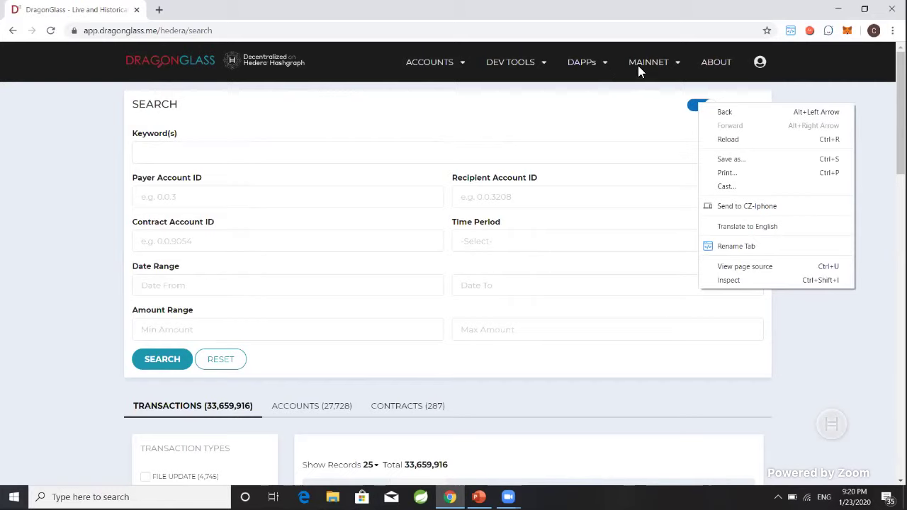
pyautogui.rightClick(530, 66)
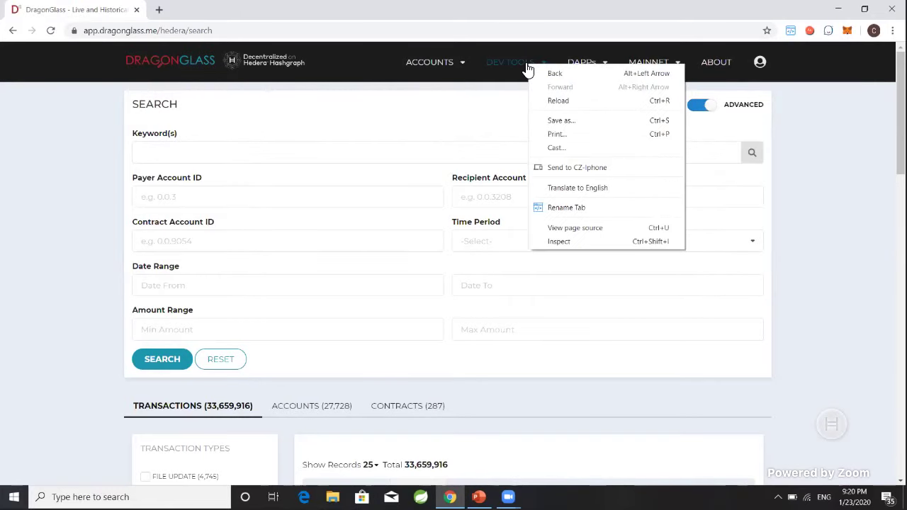
pyautogui.click(526, 68)
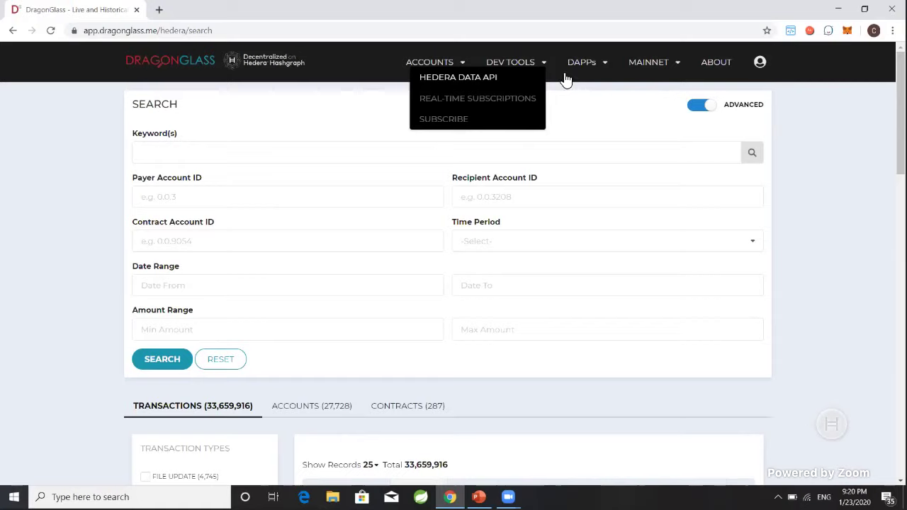
pyautogui.click(489, 82)
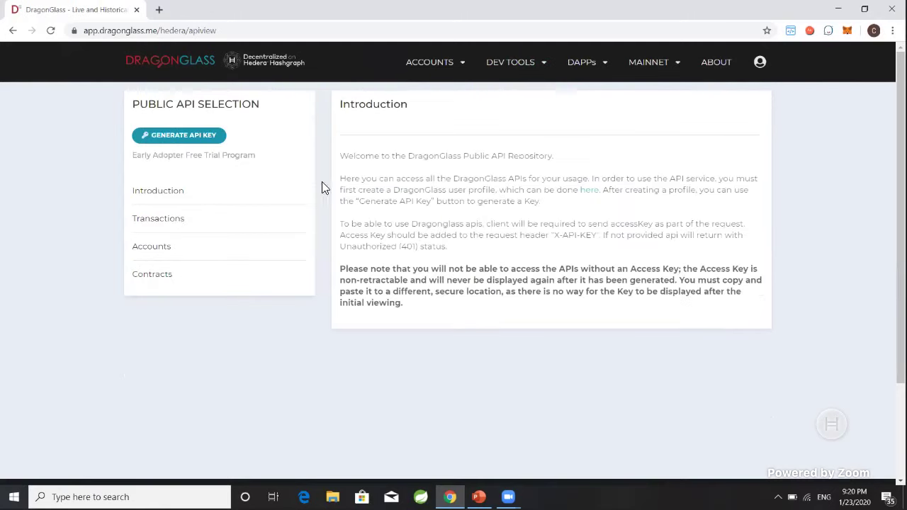
# - Review the Transactions, Accounts and Contracts sections of the public API documentation, including the contract endpoints
pyautogui.click(172, 221)
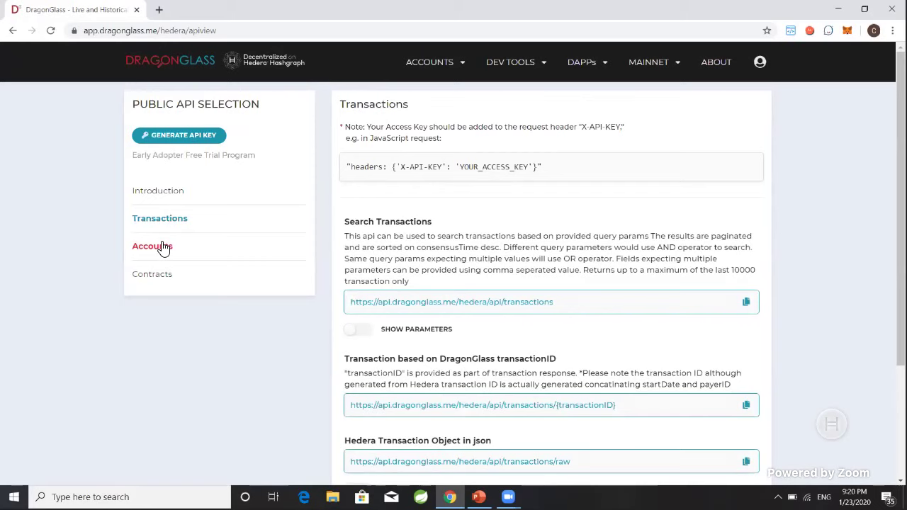
pyautogui.click(163, 246)
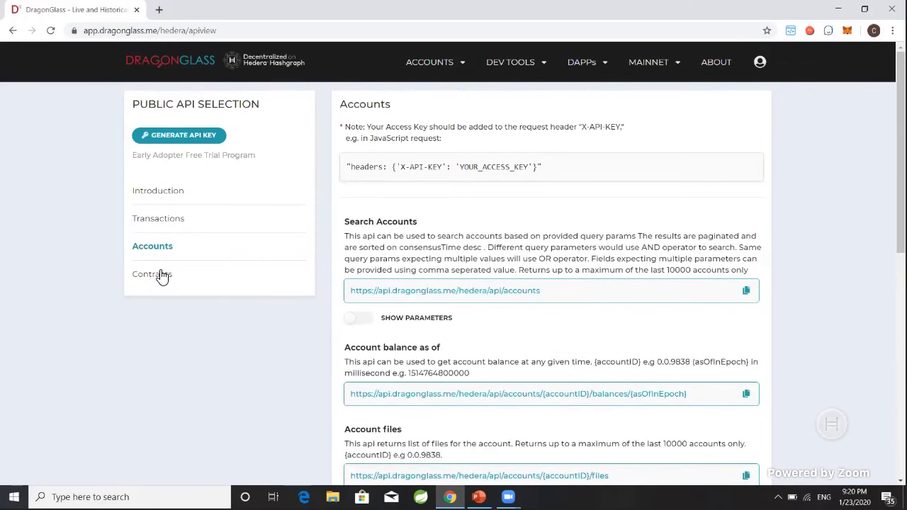
pyautogui.click(162, 277)
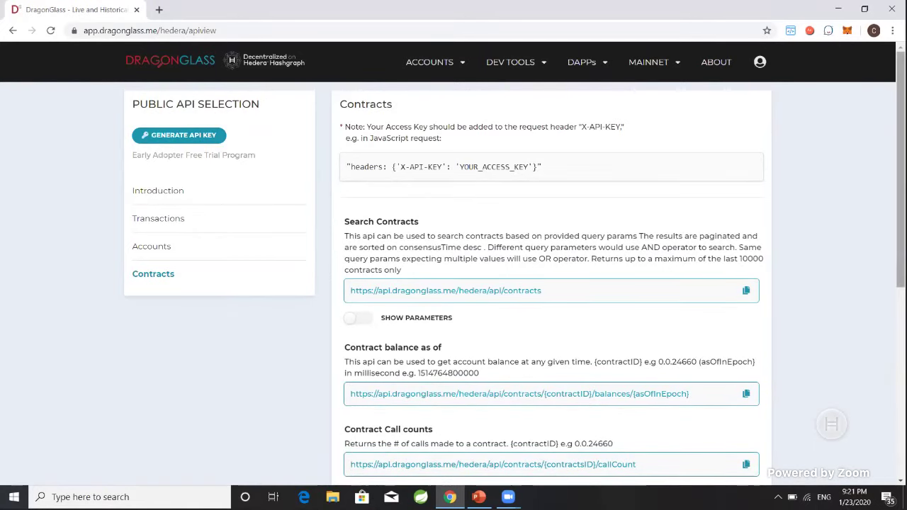
pyautogui.scroll(-2, 454, 268)
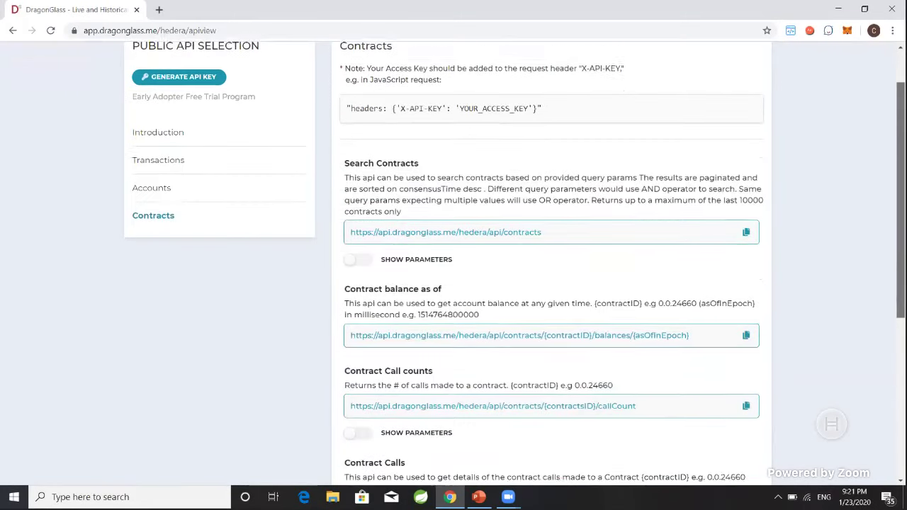
pyautogui.scroll(-3, 453, 268)
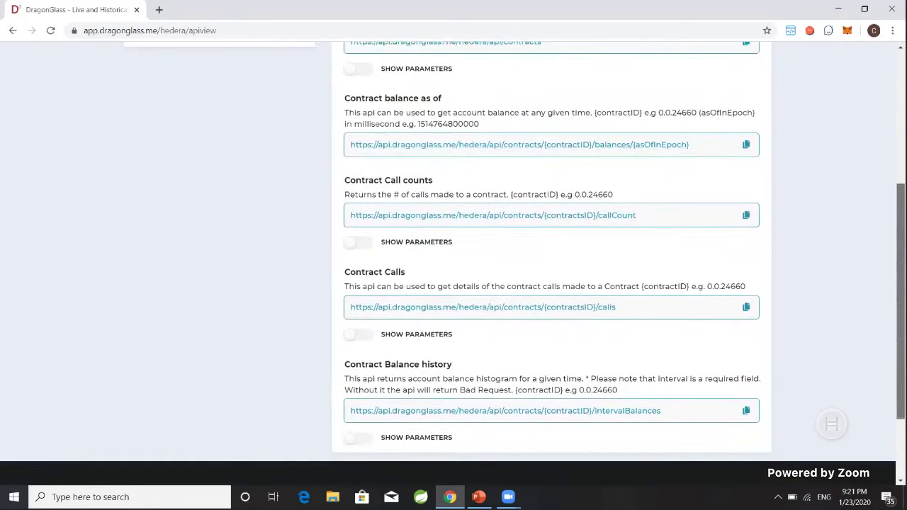
pyautogui.scroll(-1, 453, 268)
pyautogui.scroll(3, 453, 268)
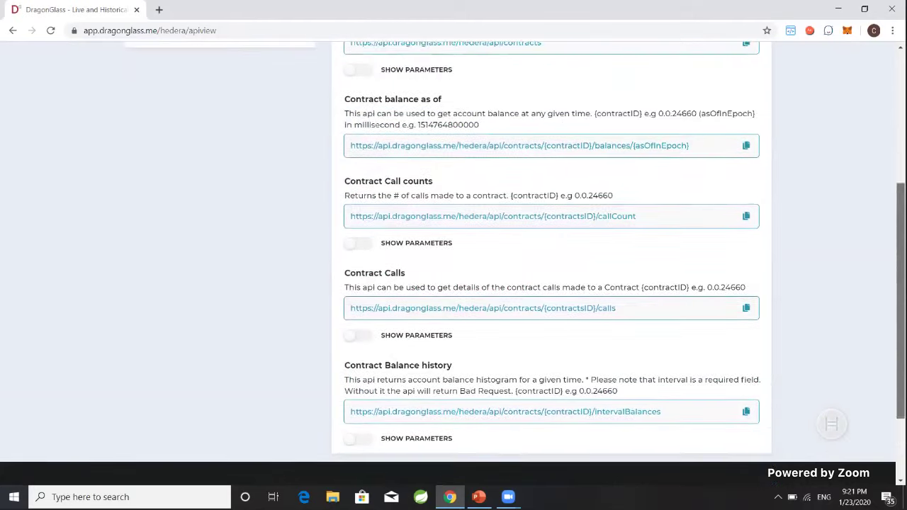
pyautogui.scroll(2, 686, 194)
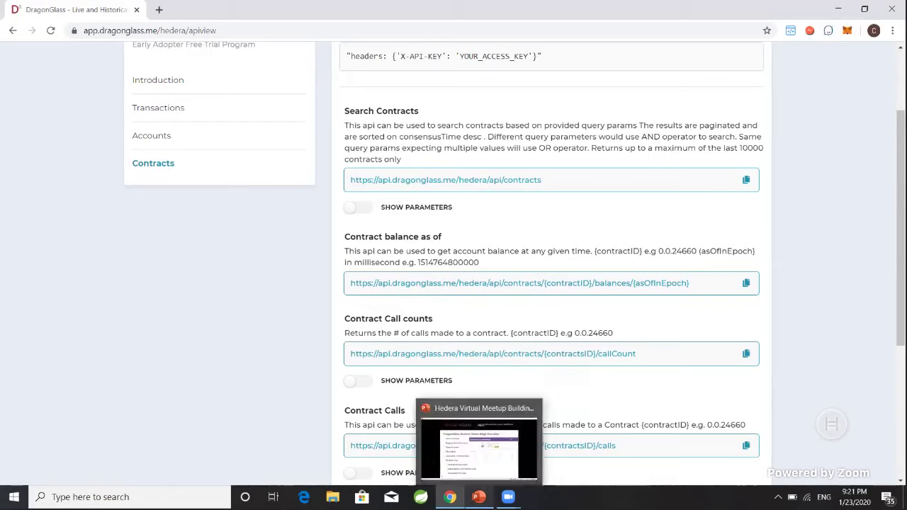
# - Switch to the PowerPoint presentation at the DragonGlass Auction Demo dApp Overview slide
pyautogui.click(479, 497)
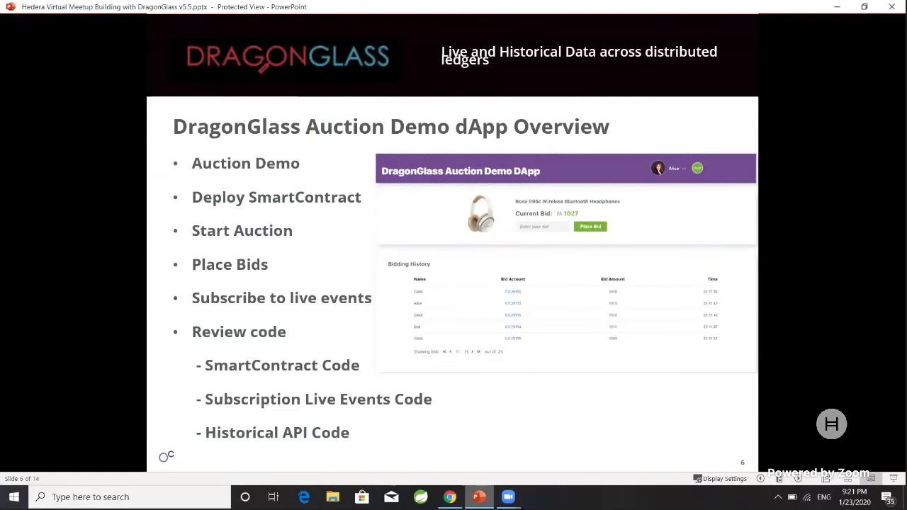